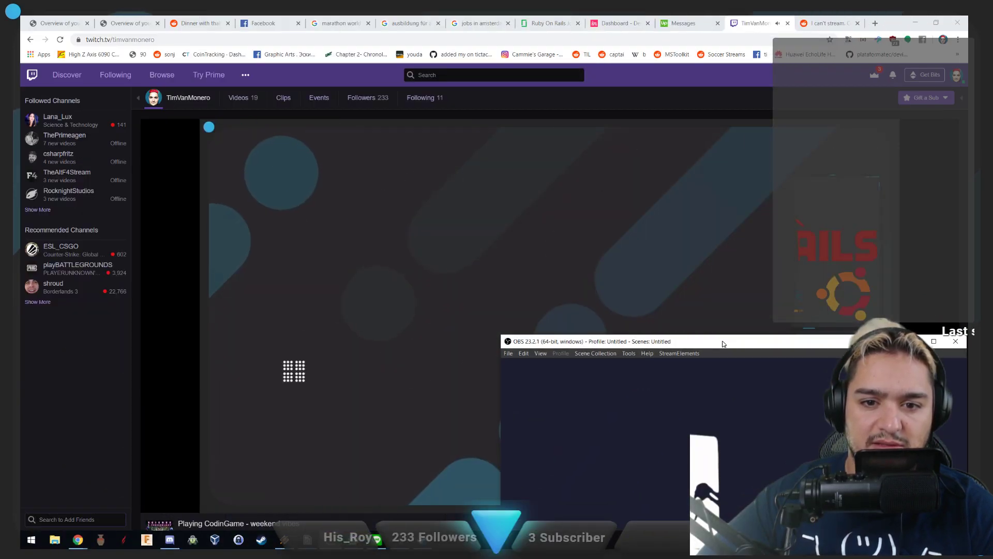
# Drag the OBS Studio window from the lower right to the upper left, fully on screen.
pyautogui.moveTo(722, 343); pyautogui.dragTo(362, 109)
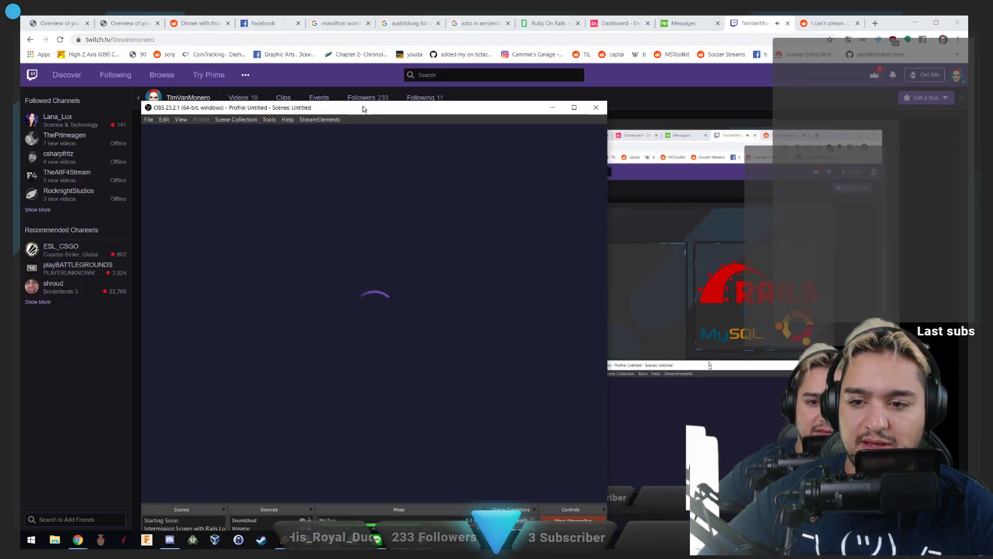